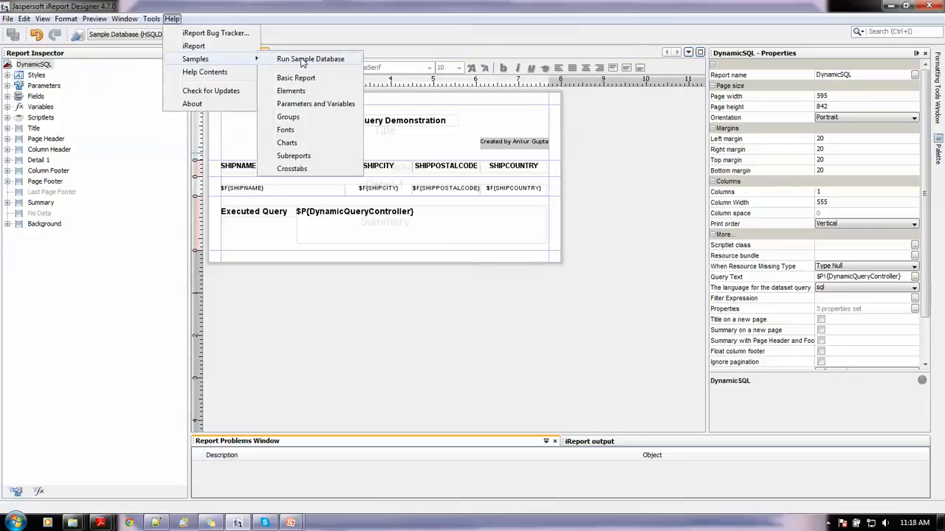
Step: Check the active database connection and expand the report's Parameters list
left_click(124, 74)
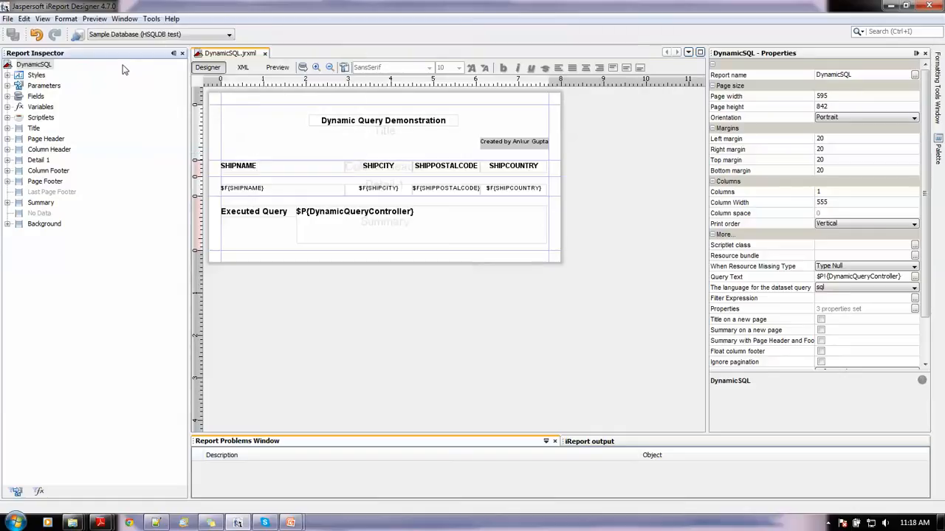
left_click(124, 37)
left_click(127, 42)
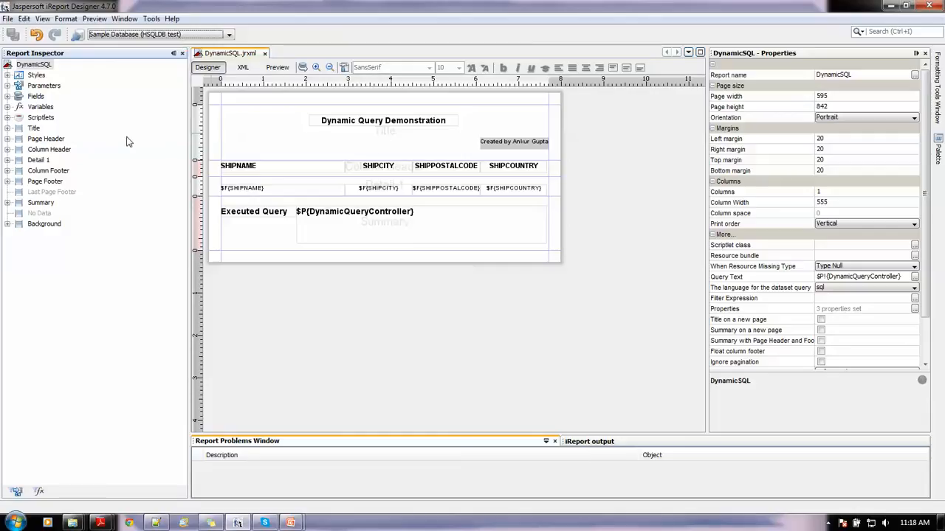
left_click(7, 87)
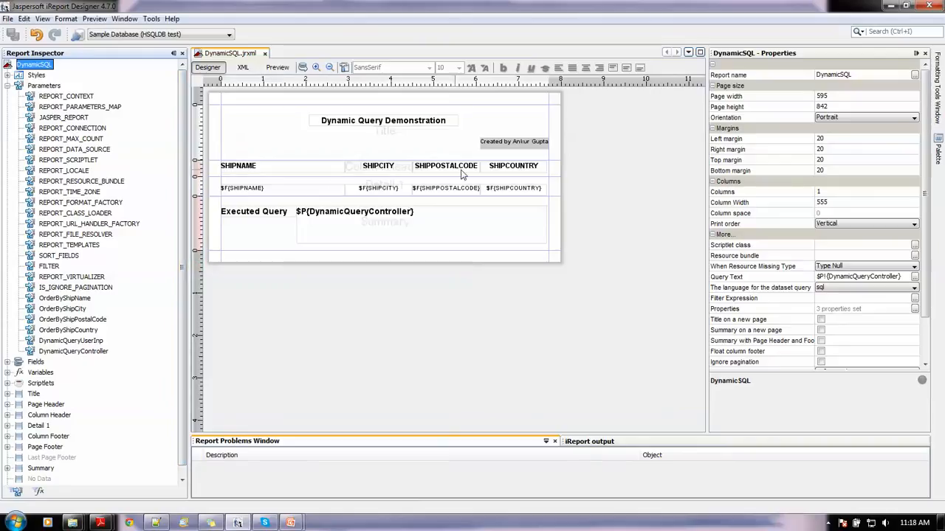
Step: Inspect the SHIPCOUNTRY, SHIPPOSTALCODE, SHIPCITY and SHIPNAME labels in the report's column header
left_click(512, 175)
left_click(443, 175)
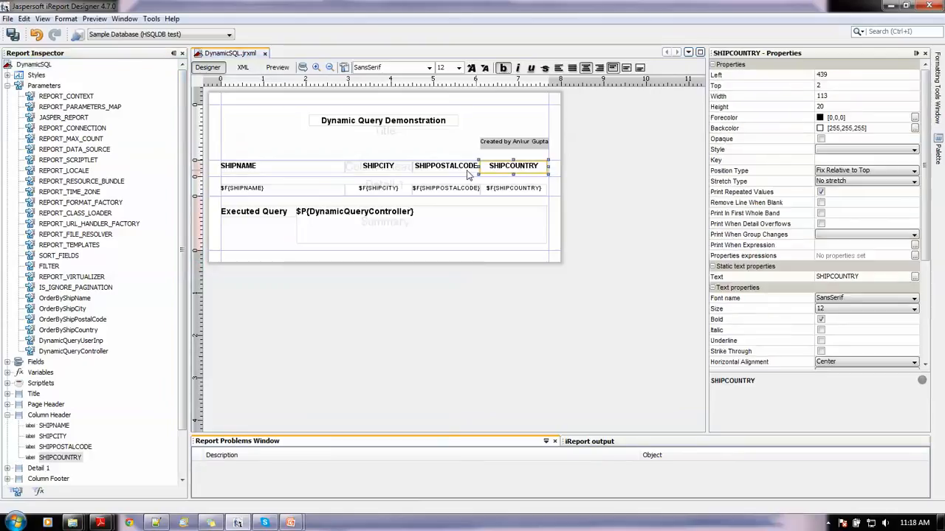
left_click(369, 175)
left_click(292, 174)
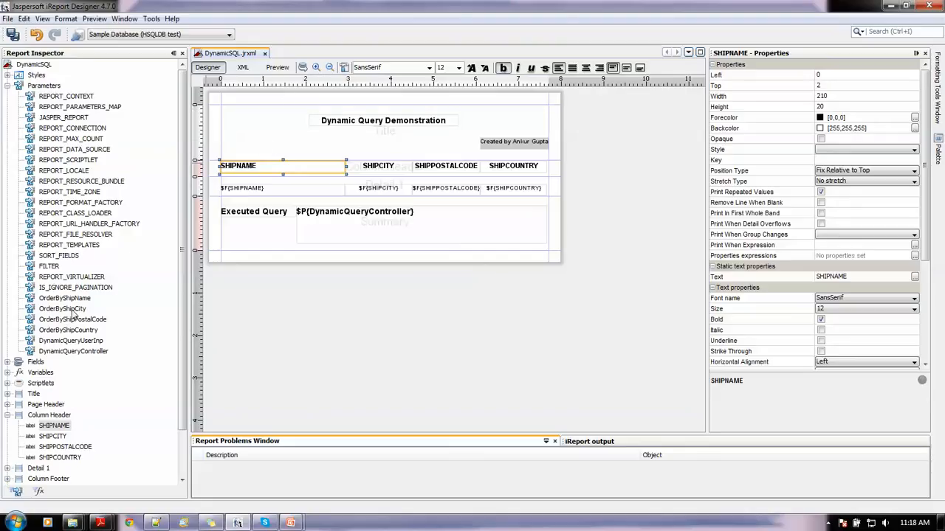
Step: View the default value expression of the DynamicQueryController parameter and close it
left_click(95, 353)
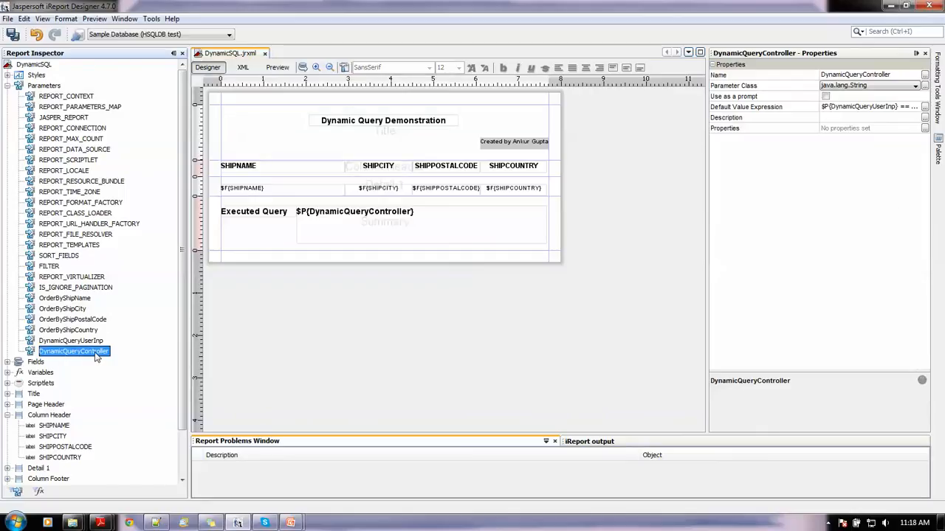
left_click(924, 107)
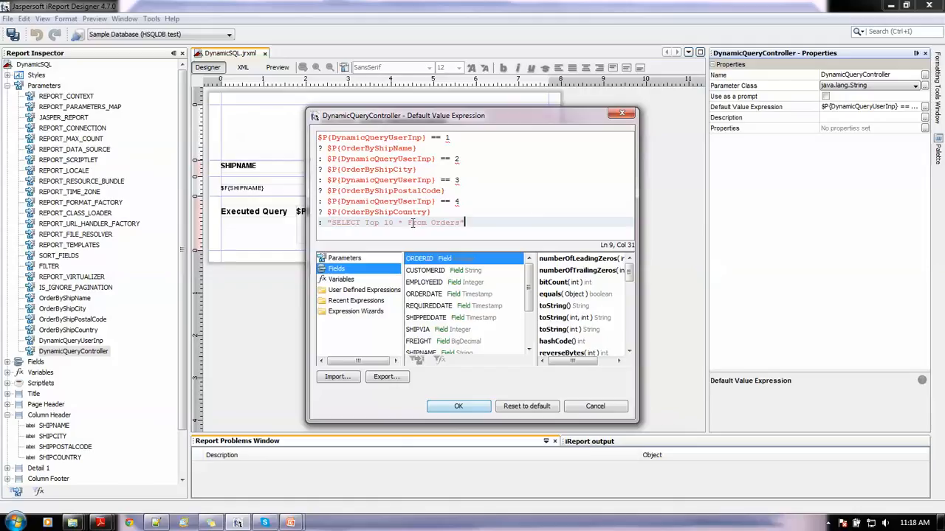
left_click(620, 113)
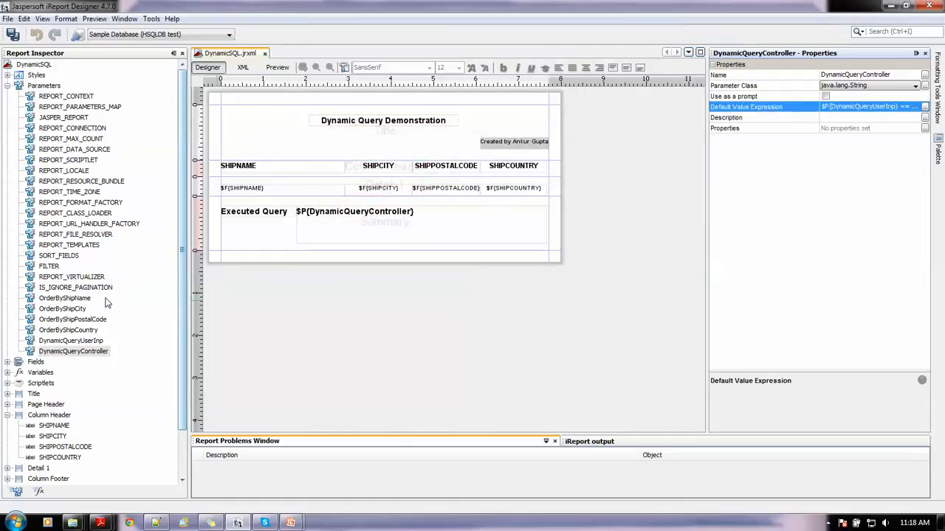
Step: Review the properties of OrderByShipName and OrderByShipCity, and the full description text of the DynamicQueryUserInp prompt parameter
left_click(62, 300)
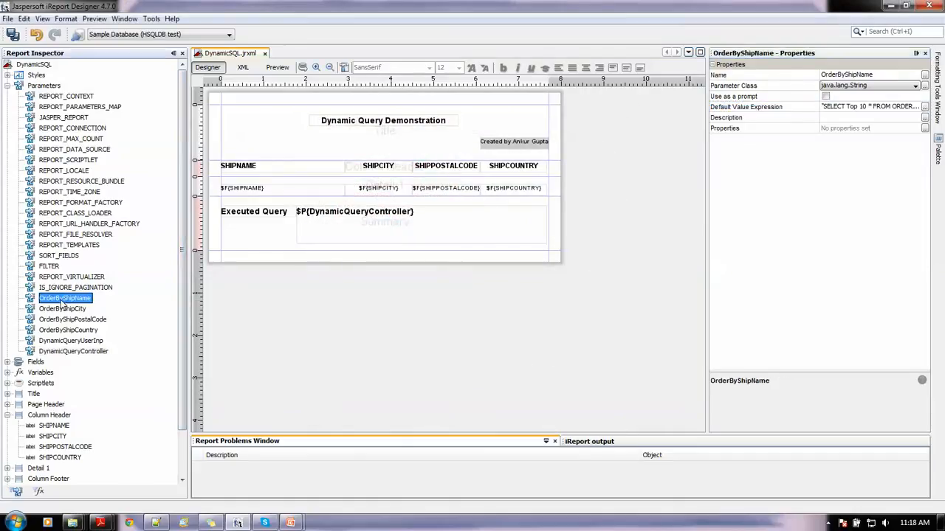
left_click(79, 310)
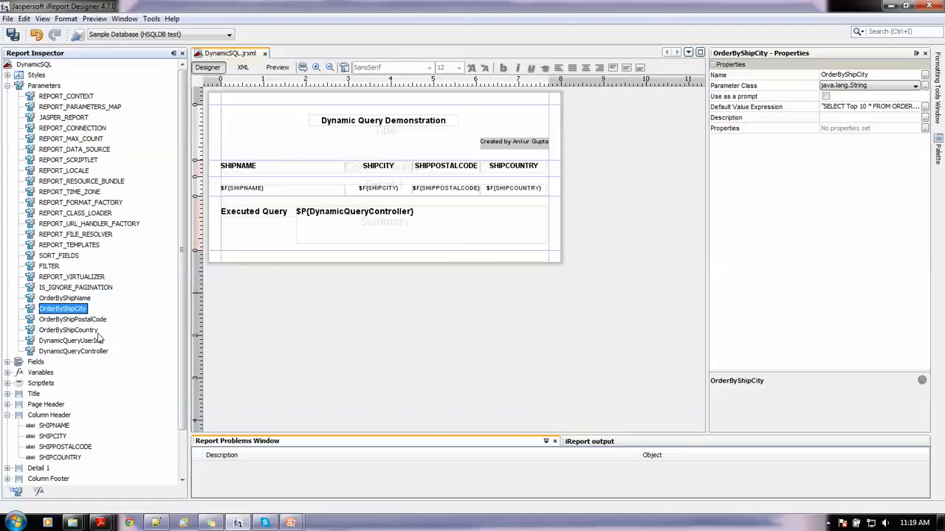
left_click(94, 342)
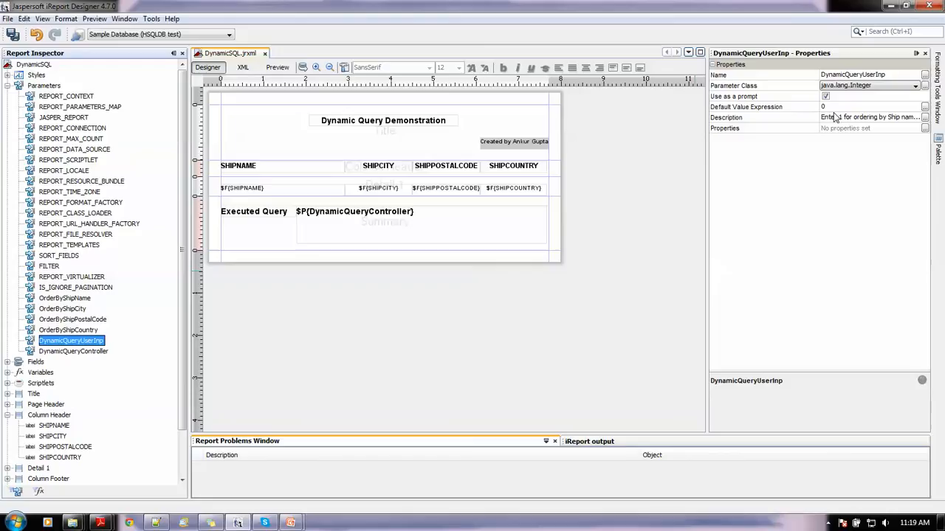
left_click(925, 118)
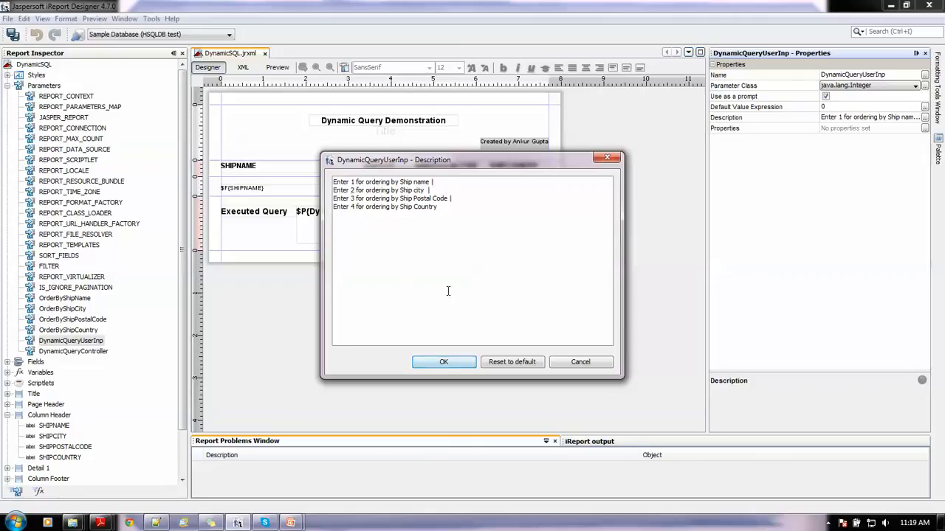
left_click(443, 362)
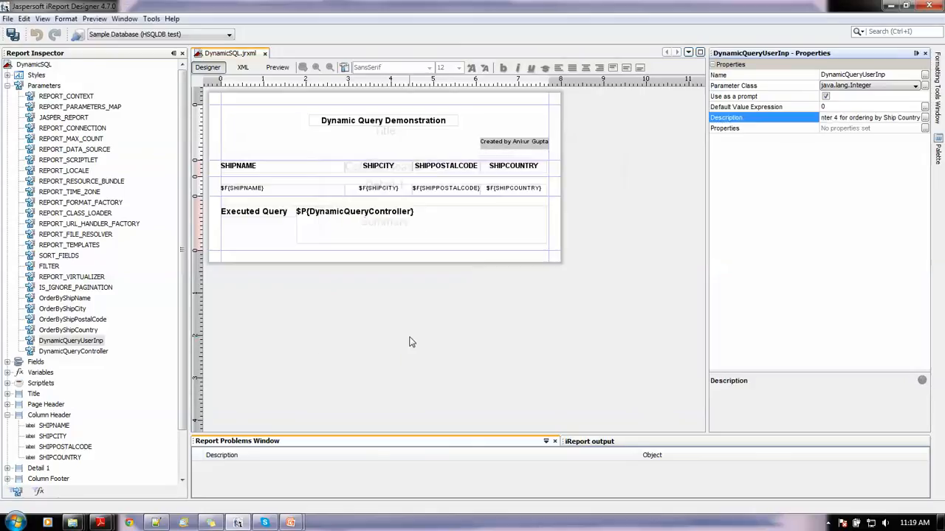
Step: Examine each conditional branch and the fallback SELECT query in DynamicQueryController's default value expression, and close the editor
left_click(73, 352)
left_click(925, 107)
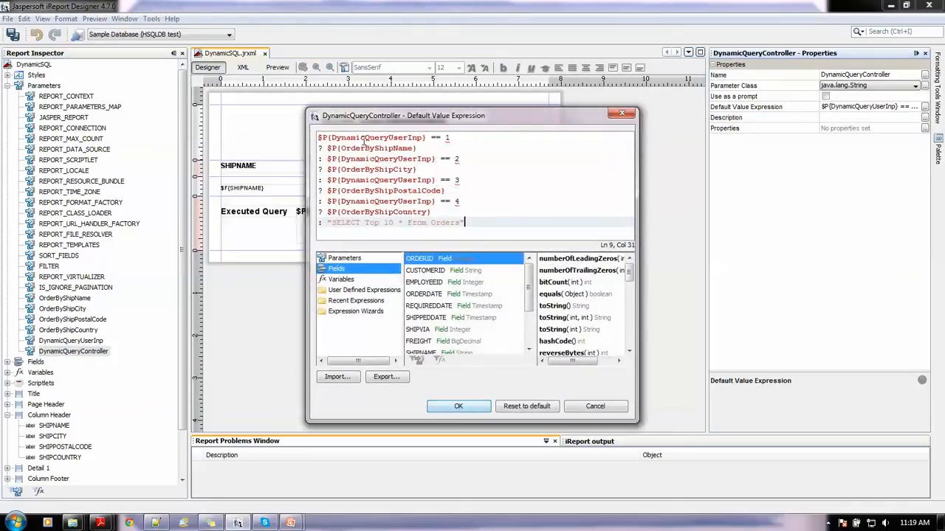
left_click(363, 140)
left_click(472, 139)
left_click(418, 148)
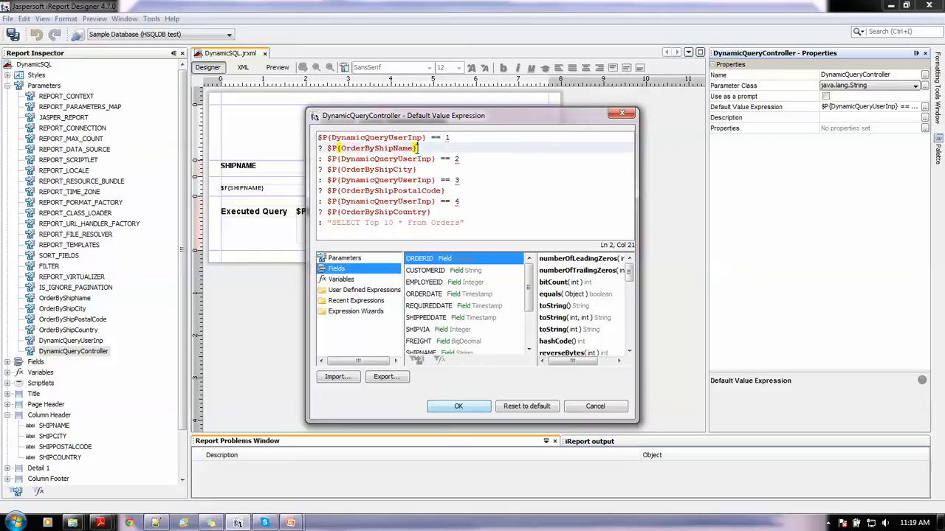
left_click(470, 159)
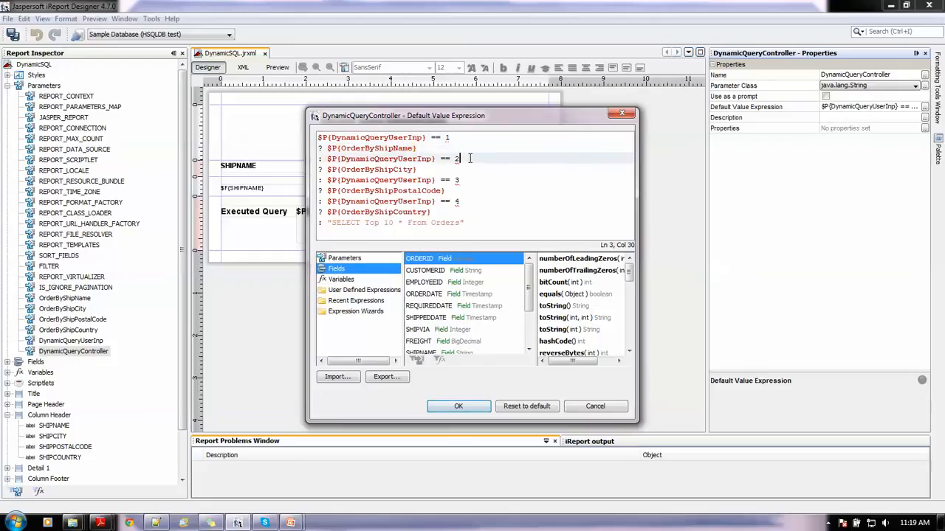
left_click(422, 171)
left_click(445, 191)
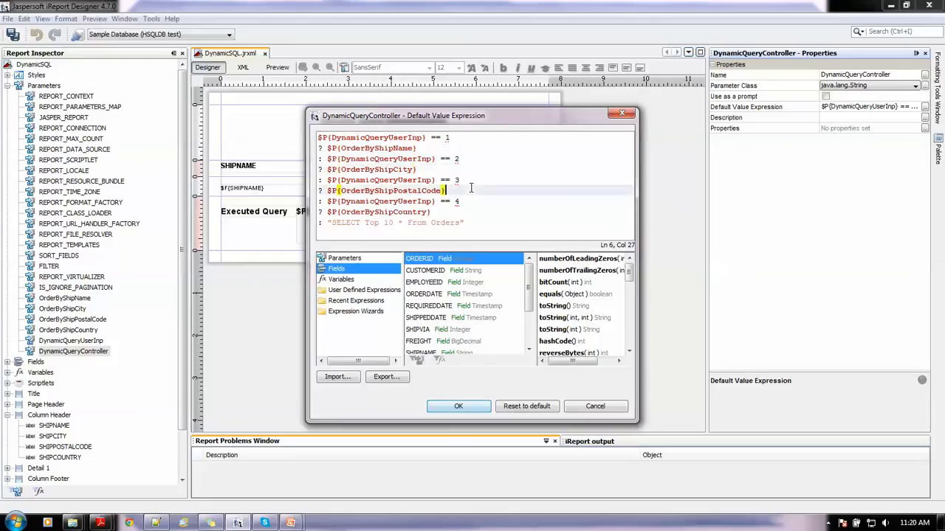
key("Down")
key("Down")
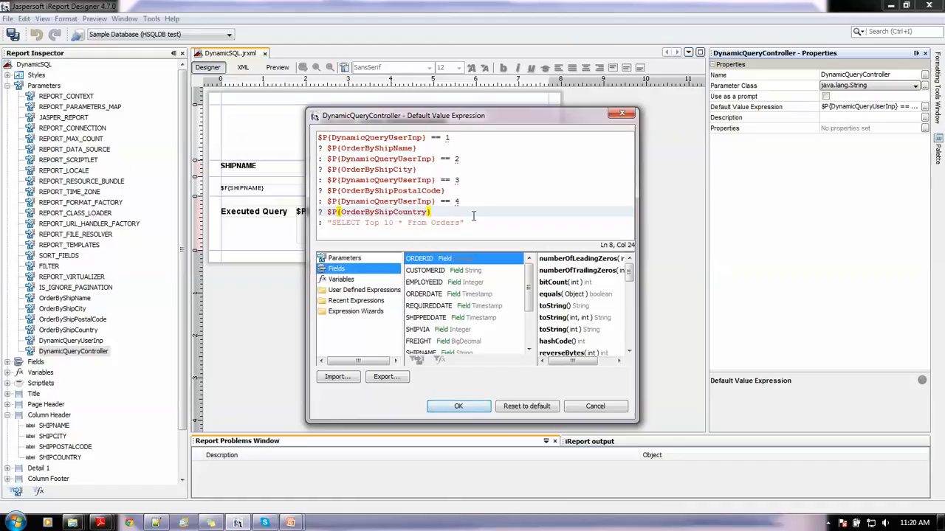
left_click_drag(334, 223, 462, 223)
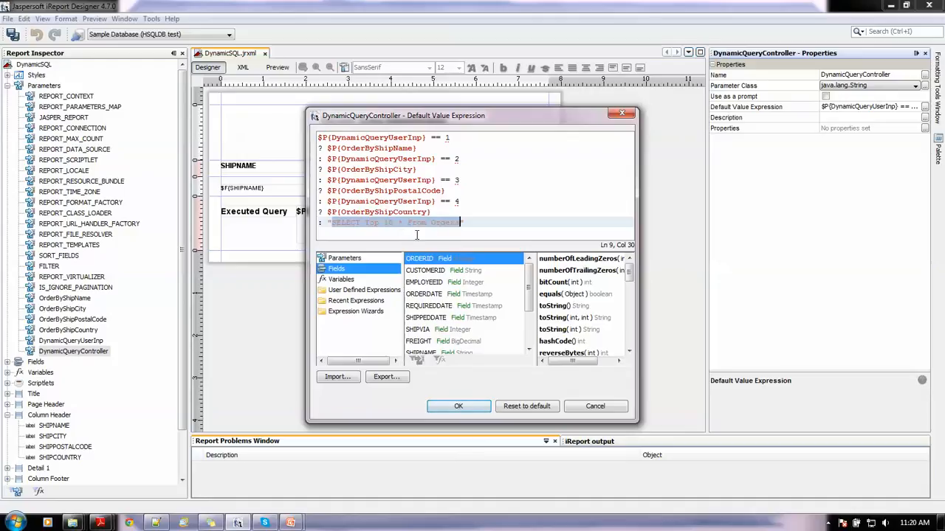
double_click(445, 223)
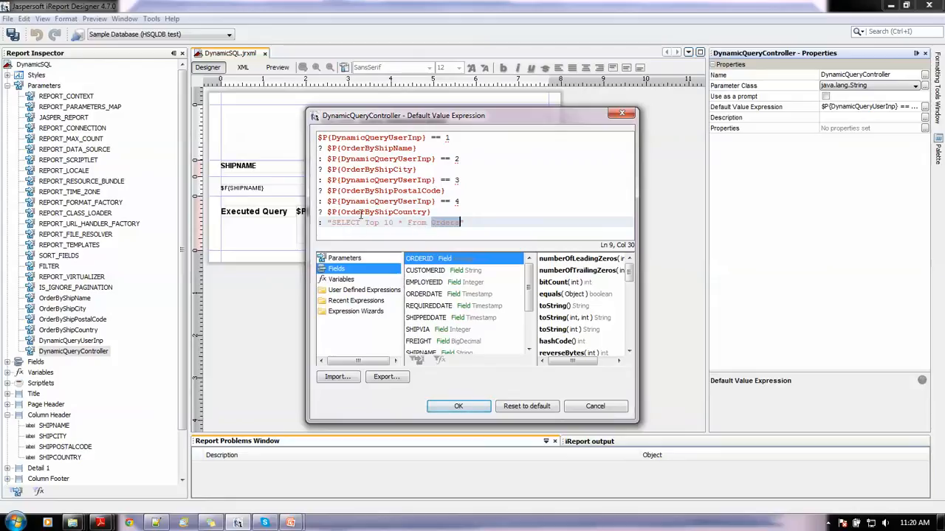
left_click(455, 407)
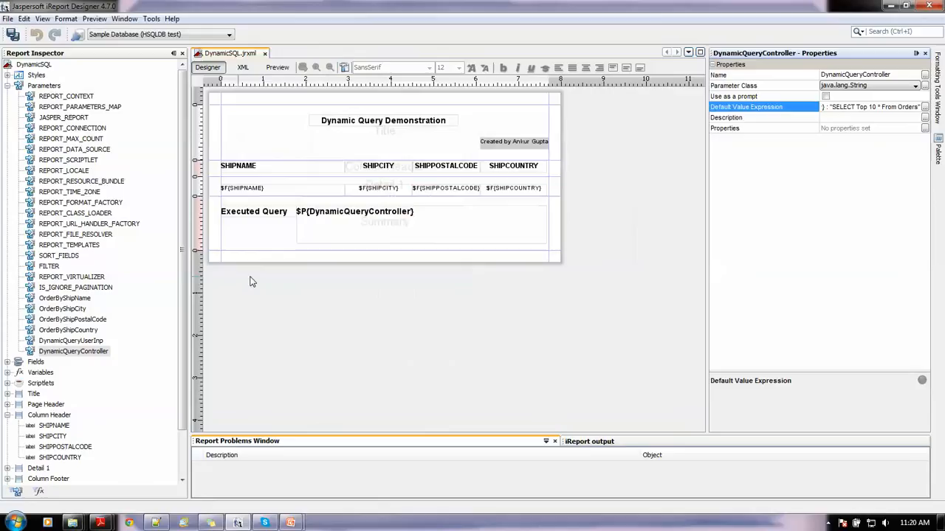
Step: Inspect the report query $P!{DynamicQueryController}, read its fields from the database and accept the query settings
left_click(74, 298)
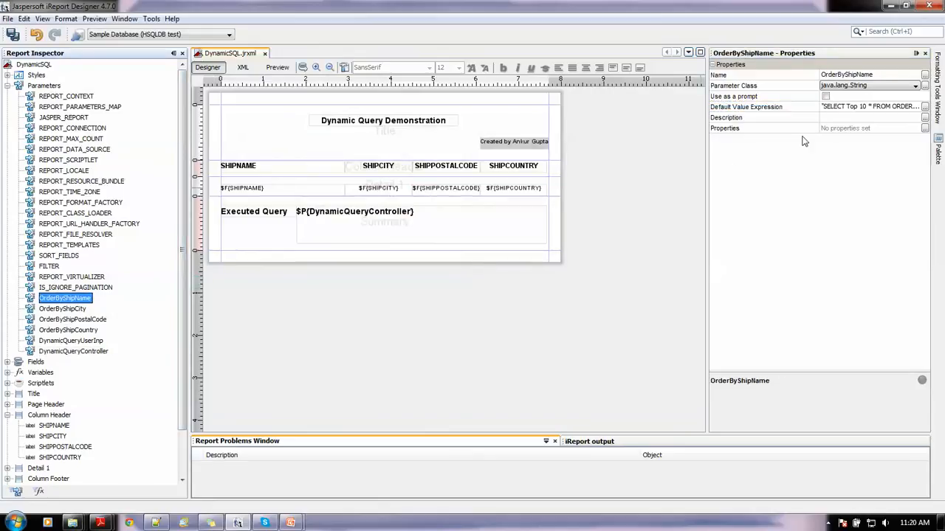
left_click(303, 68)
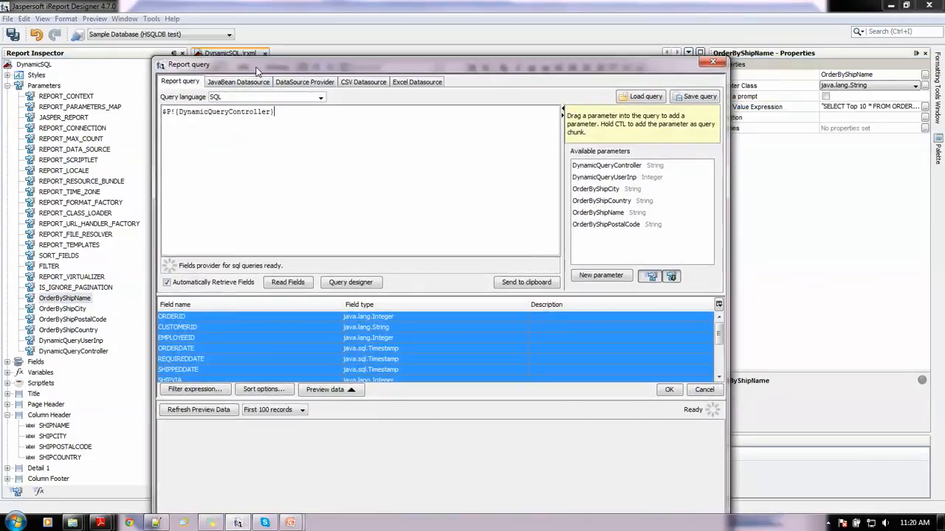
left_click_drag(195, 112, 261, 112)
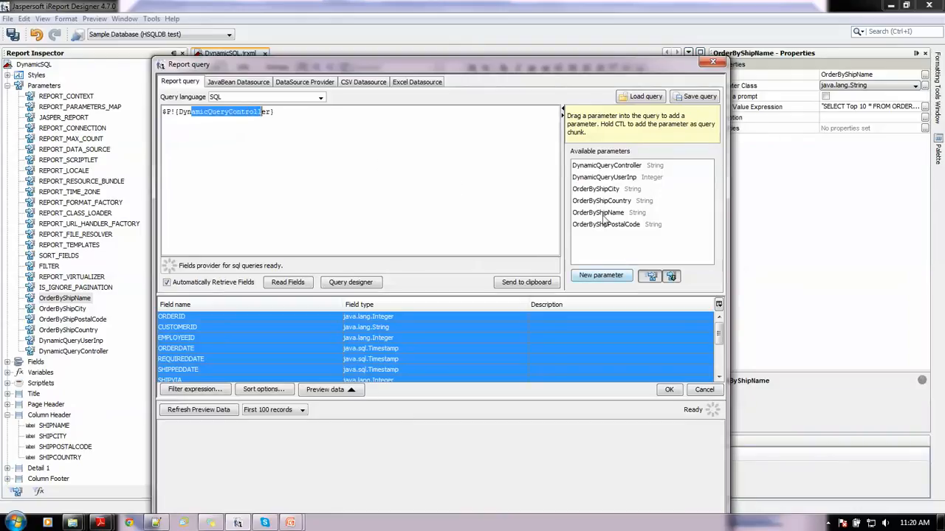
left_click_drag(176, 112, 280, 113)
left_click(171, 111)
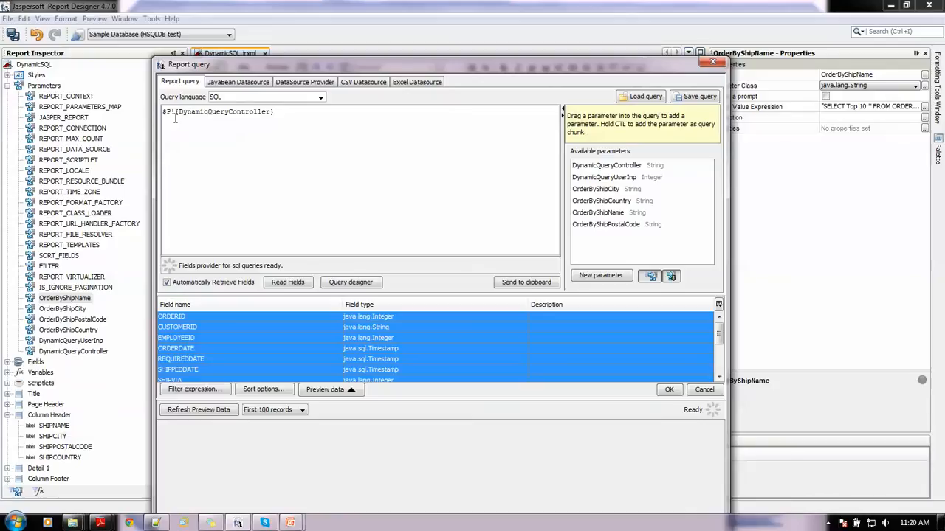
left_click(289, 284)
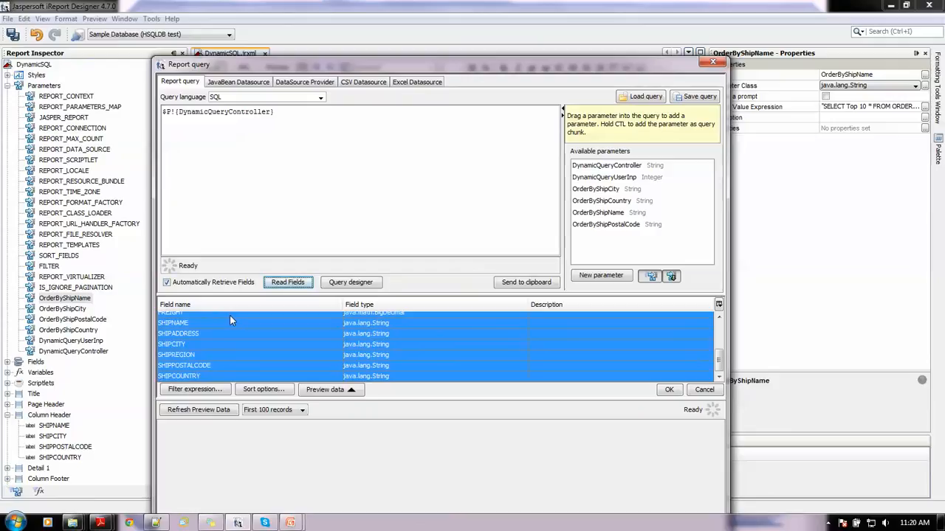
left_click(669, 391)
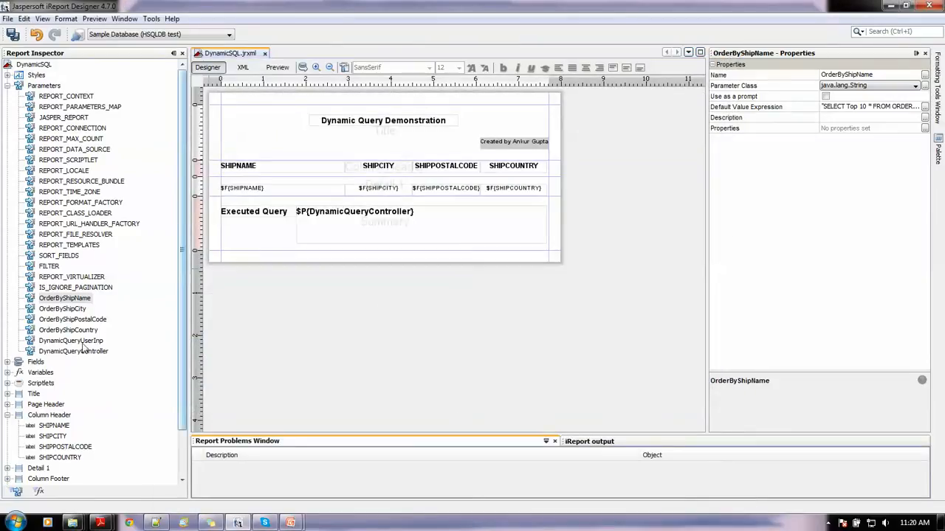
Step: Examine the default SQL expressions of the OrderByShipCity and OrderByShipPostalCode parameters
left_click(65, 309)
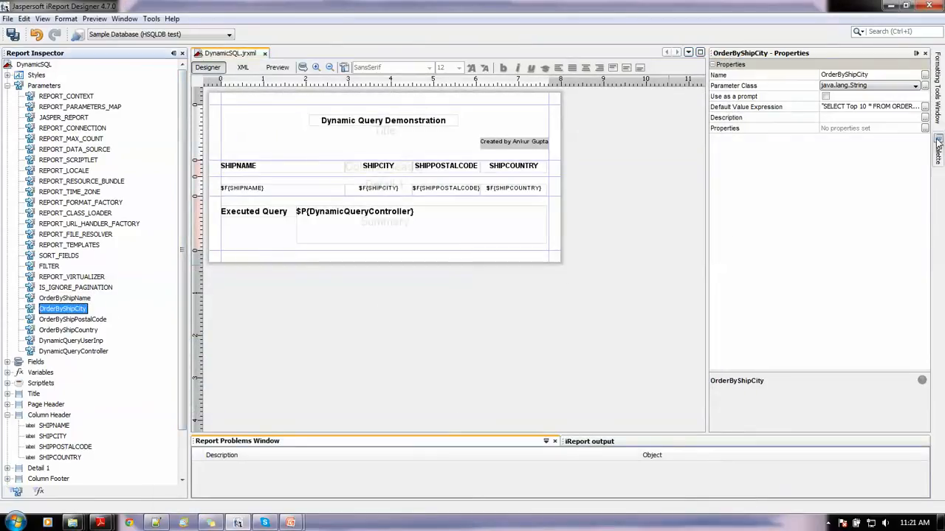
left_click(924, 107)
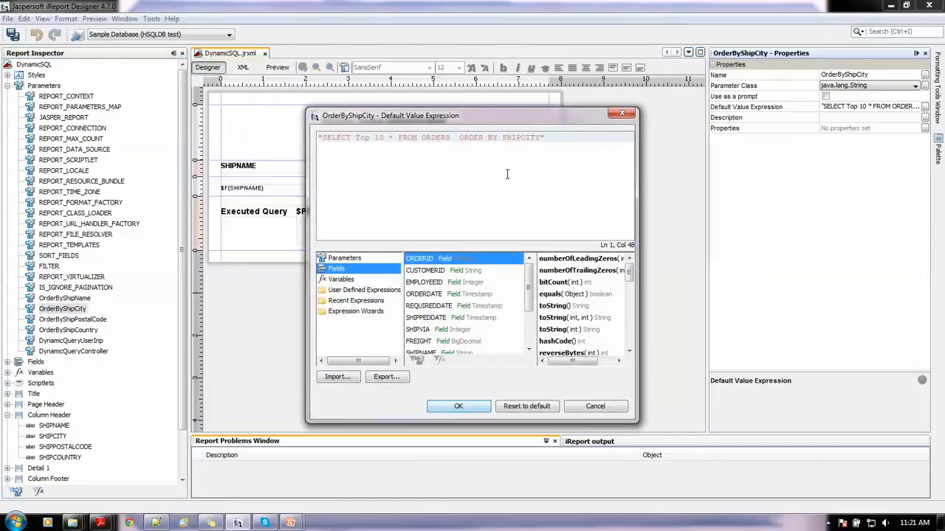
left_click(621, 114)
left_click(73, 319)
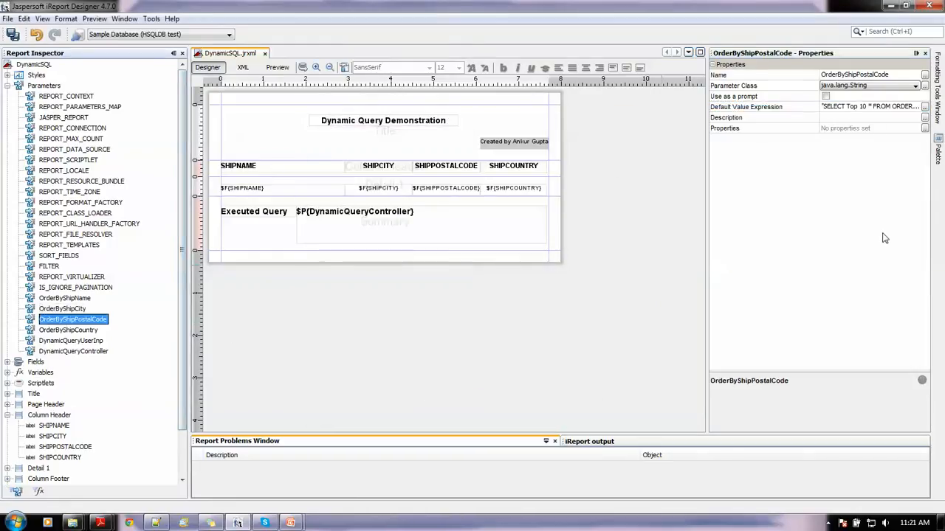
left_click(923, 107)
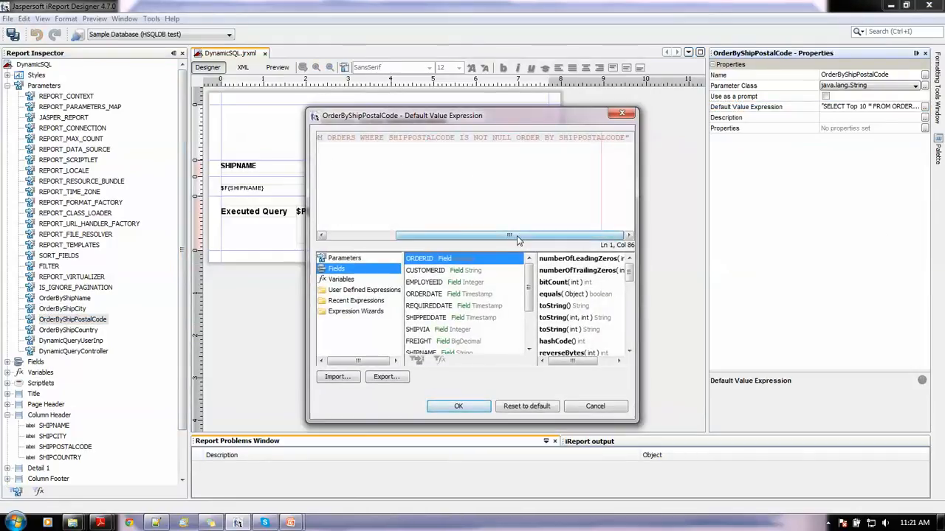
left_click_drag(517, 235, 437, 236)
left_click(622, 114)
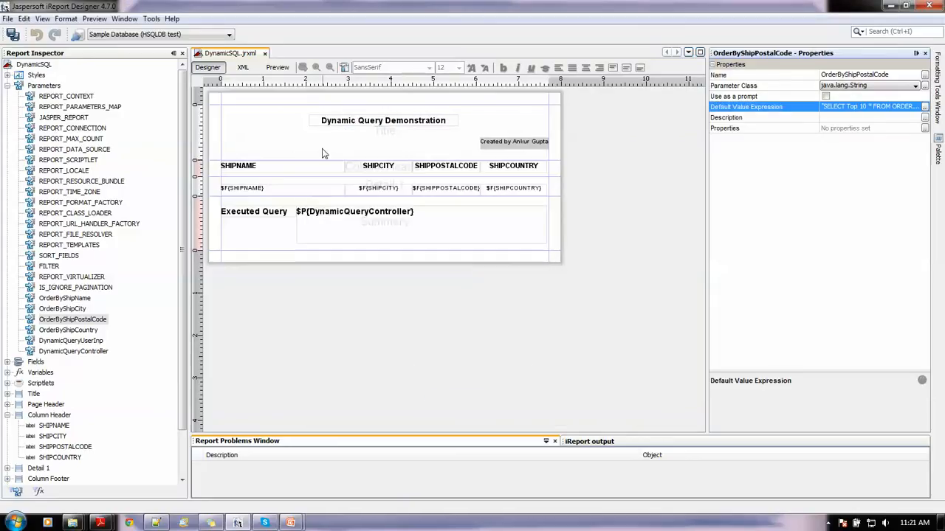
Step: Preview the report with DynamicQueryUserInp set to 4, ordering by ship country, and examine the rows and executed query
left_click(288, 68)
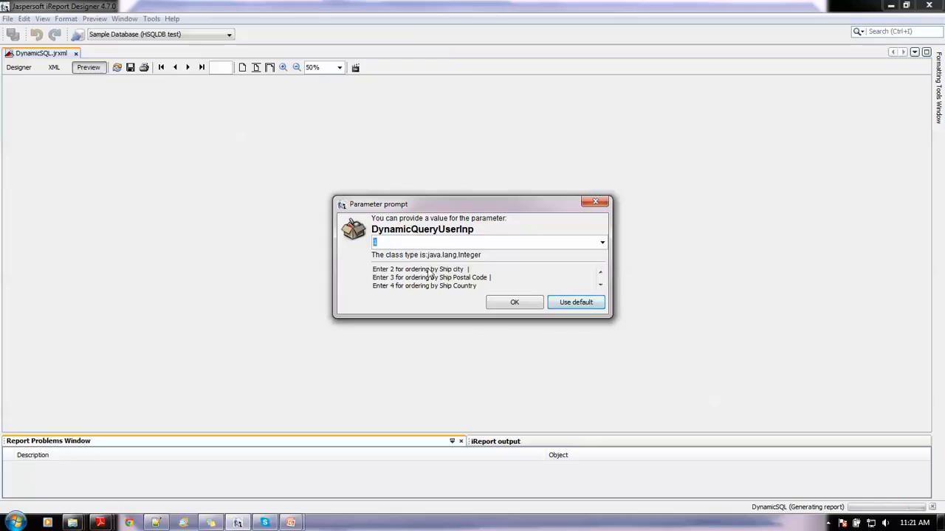
left_click(600, 272)
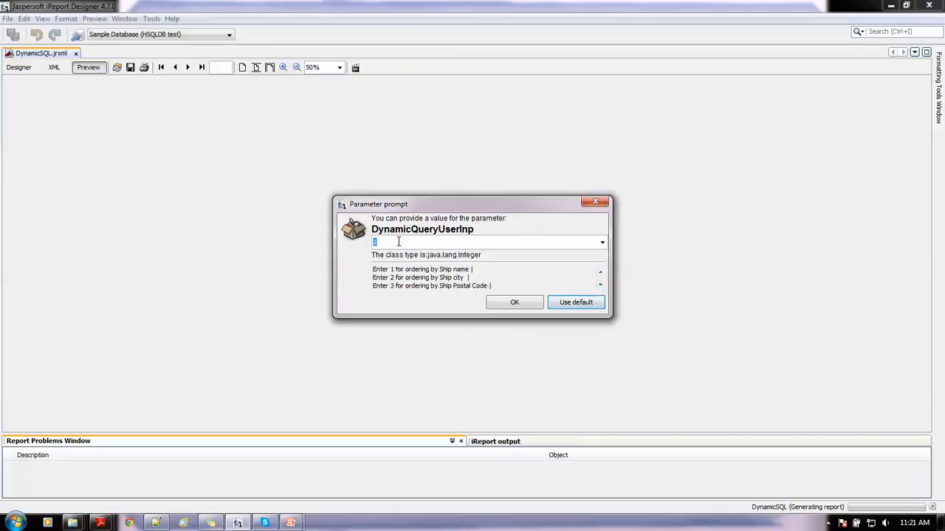
left_click(600, 284)
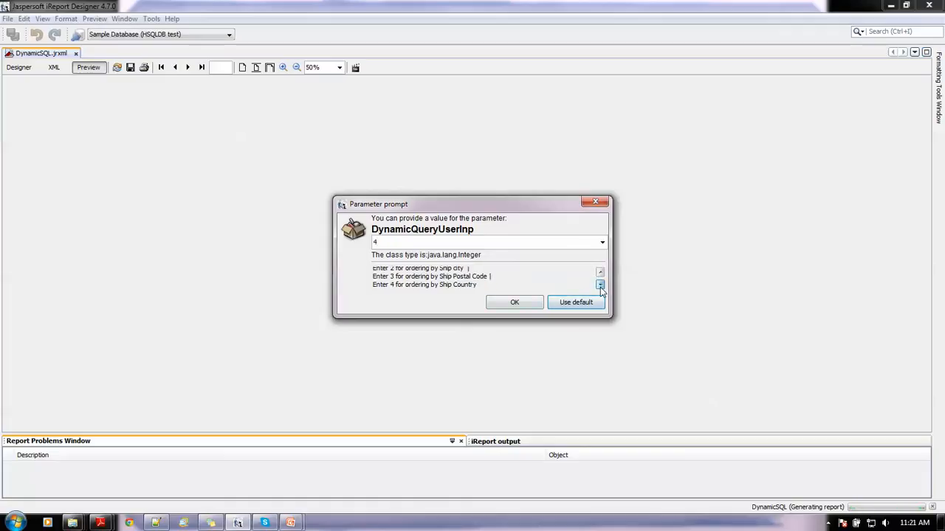
left_click(508, 302)
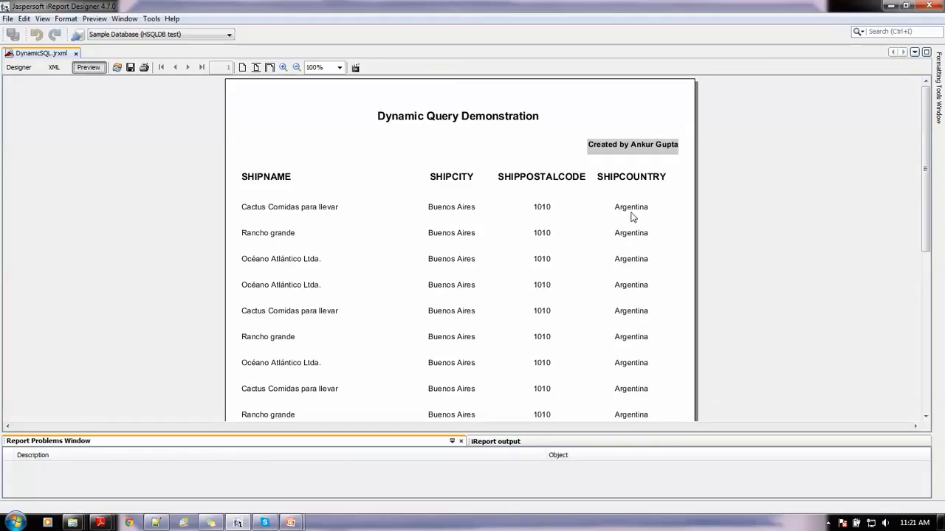
scroll(632, 215, "down", 4)
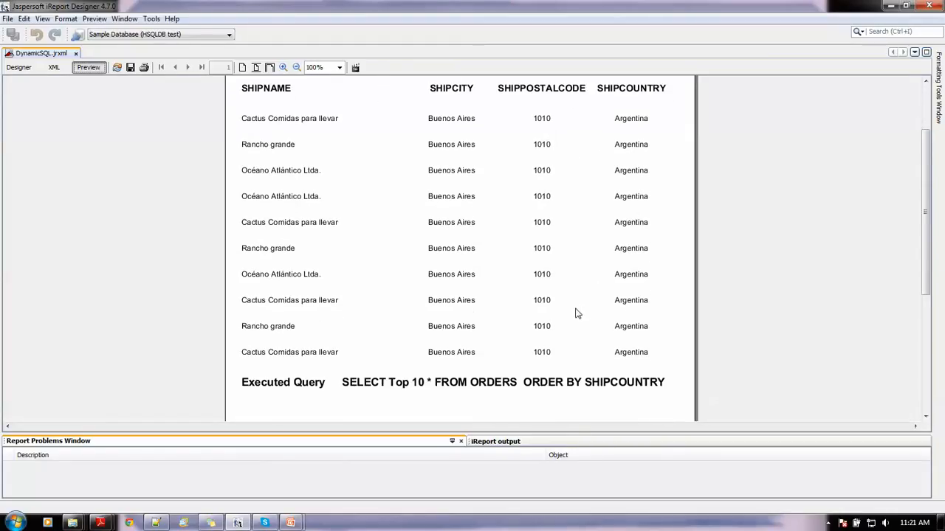
scroll(456, 362, "down", 1)
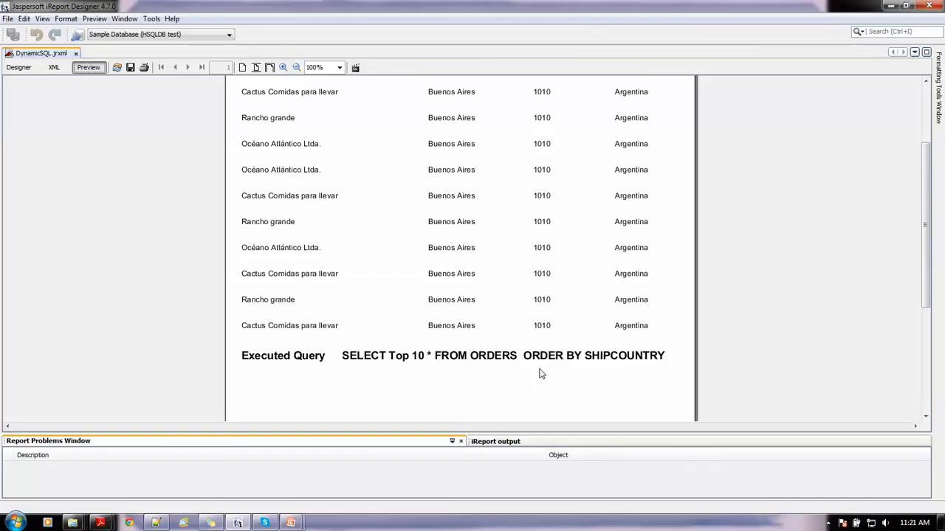
scroll(510, 335, "up", 3)
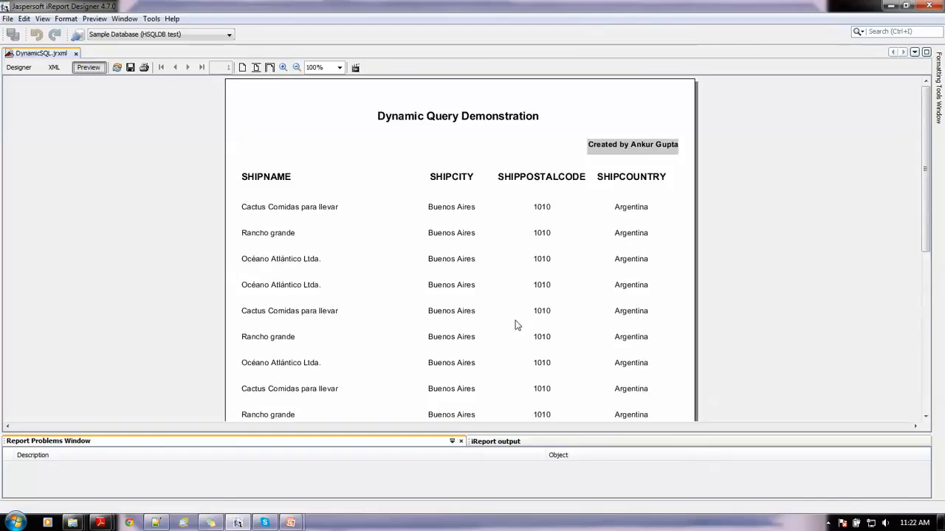
scroll(443, 210, "down", 3)
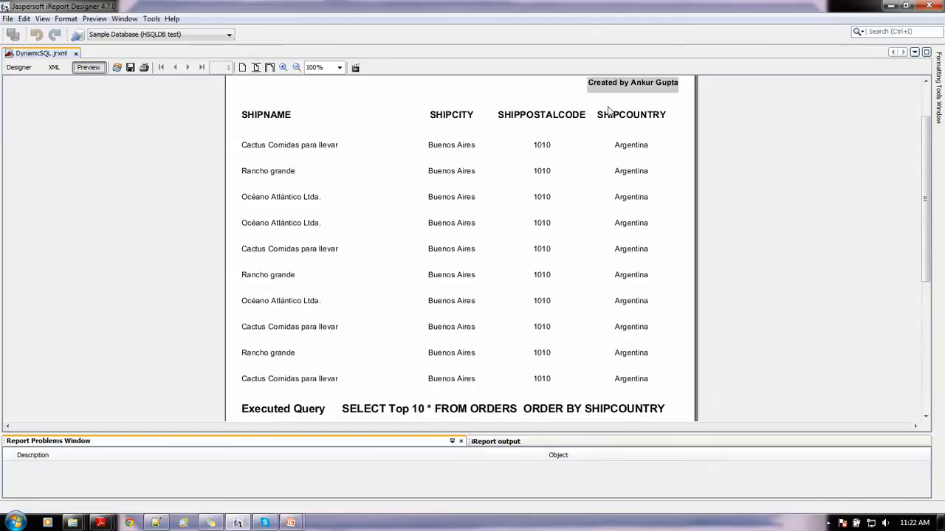
Step: Preview the report again from the design with DynamicQueryUserInp set to 3, ordering by ship postal code, and examine the output
left_click(18, 68)
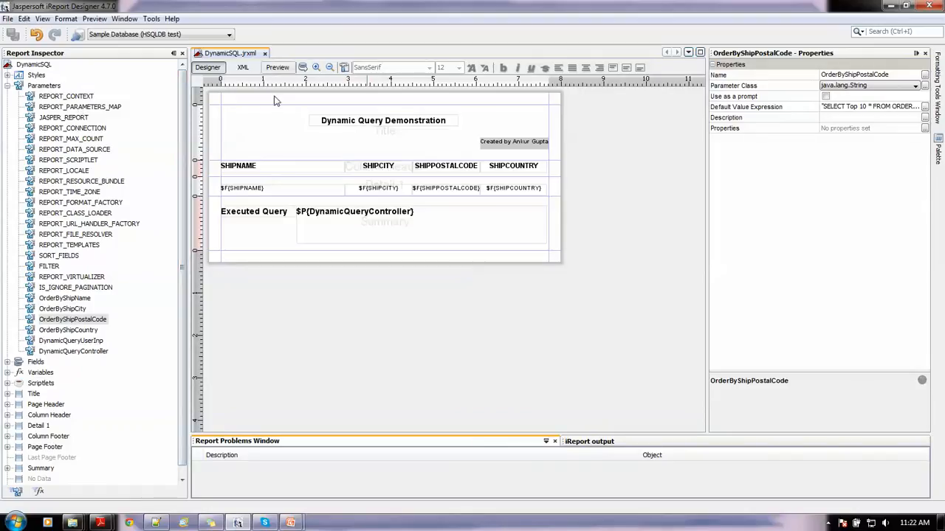
left_click(277, 67)
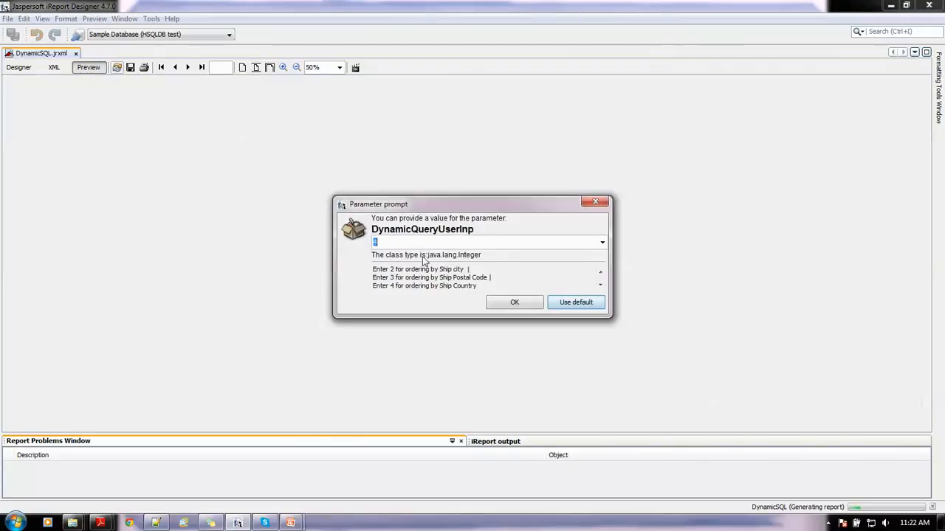
left_click(600, 273)
left_click(600, 284)
type("4")
left_click(509, 301)
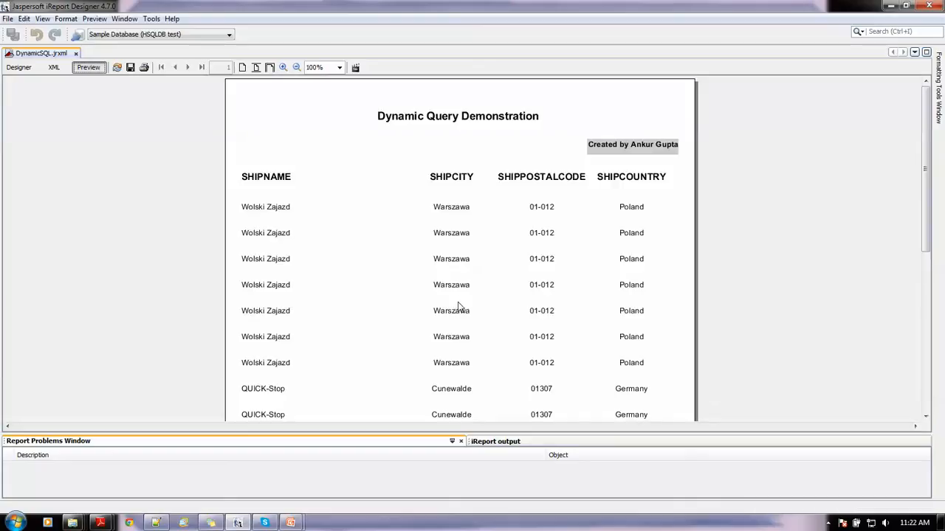
scroll(461, 285, "down", 3)
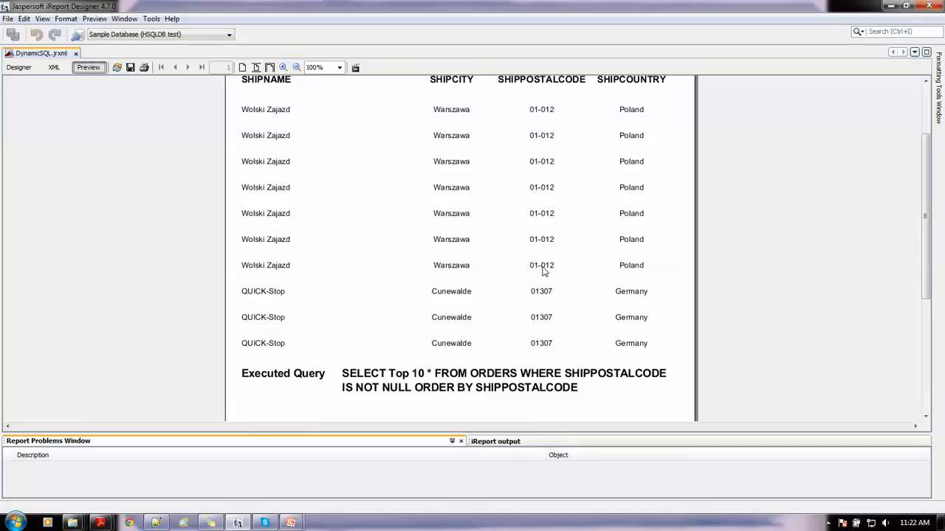
scroll(531, 385, "down", 1)
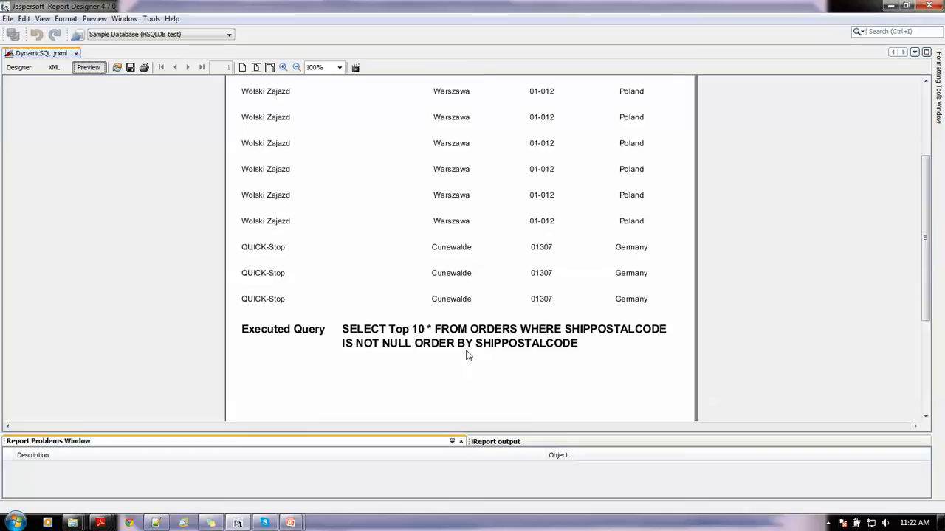
scroll(469, 350, "up", 2)
scroll(473, 347, "down", 1)
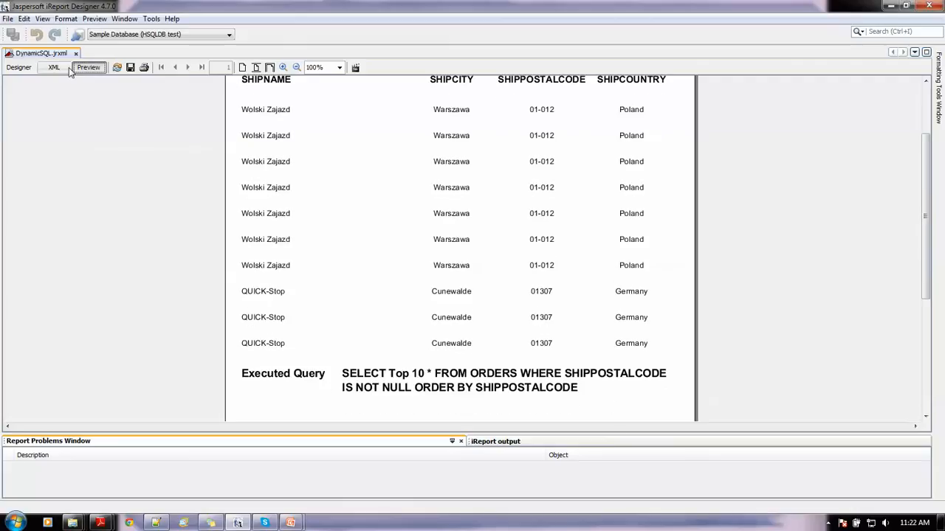
Step: Rerun the report preview with a DynamicQueryUserInp value matching no ordering option, and examine the rows and executed fallback query
left_click(117, 68)
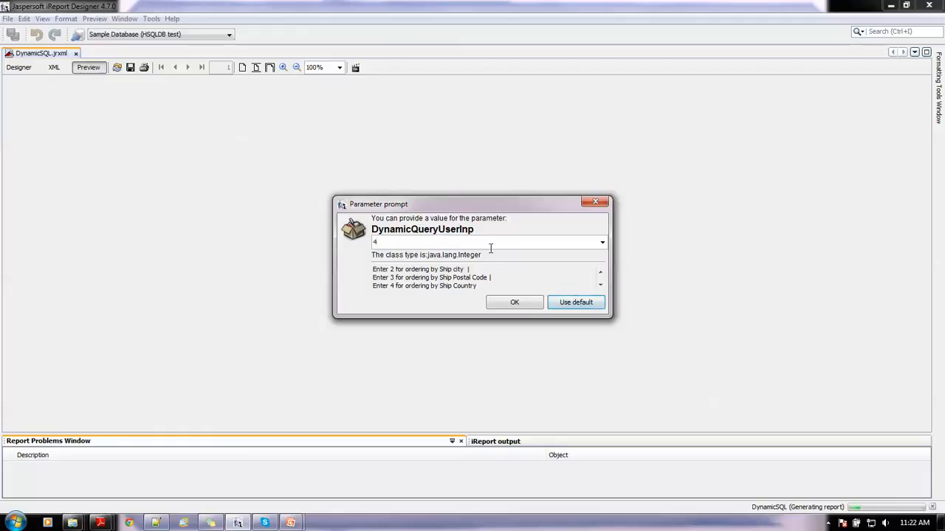
left_click(513, 303)
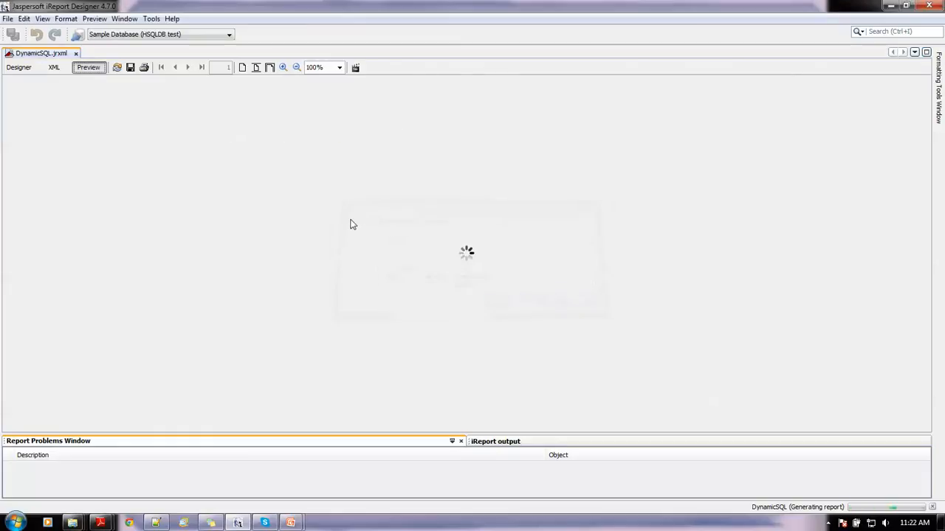
scroll(371, 221, "down", 3)
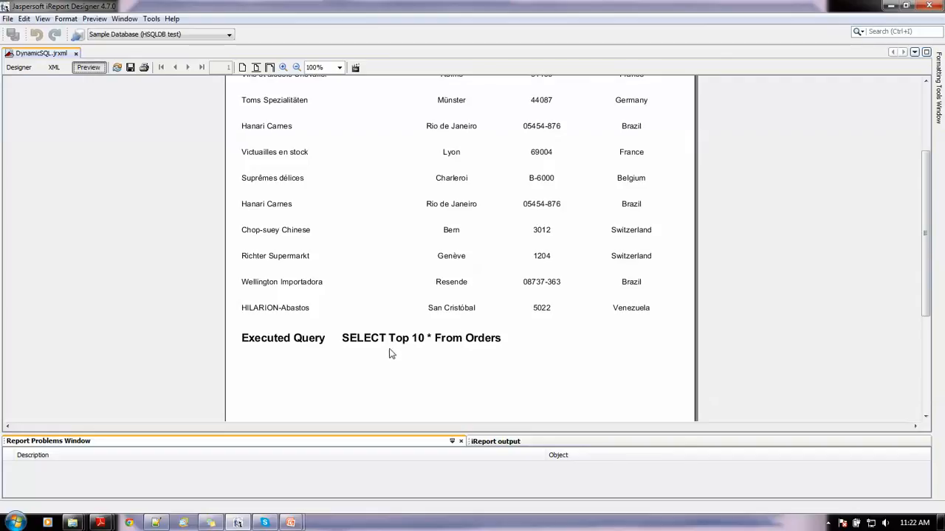
scroll(392, 360, "up", 1)
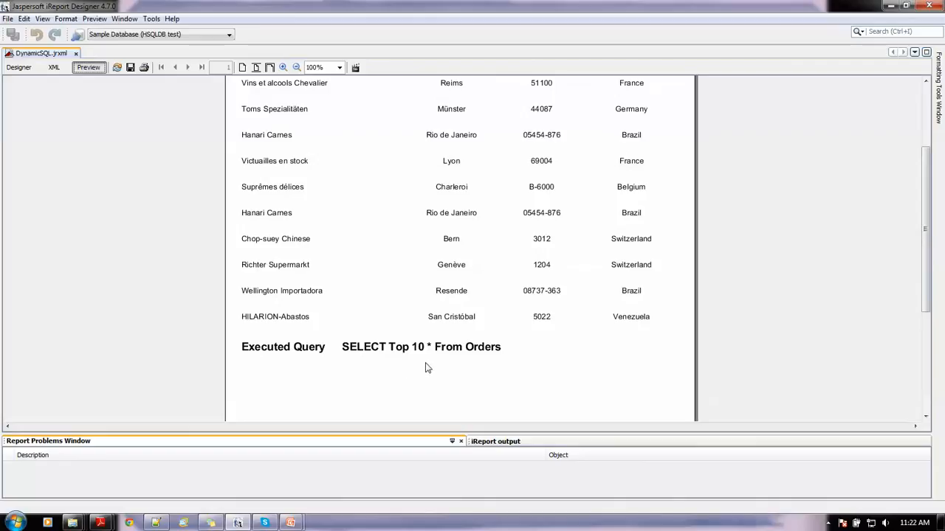
scroll(488, 367, "up", 3)
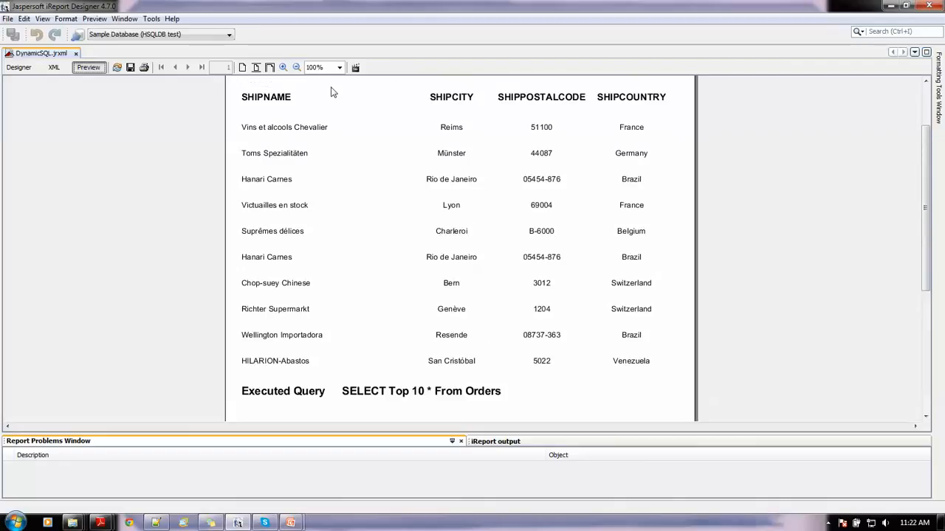
scroll(289, 276, "down", 1)
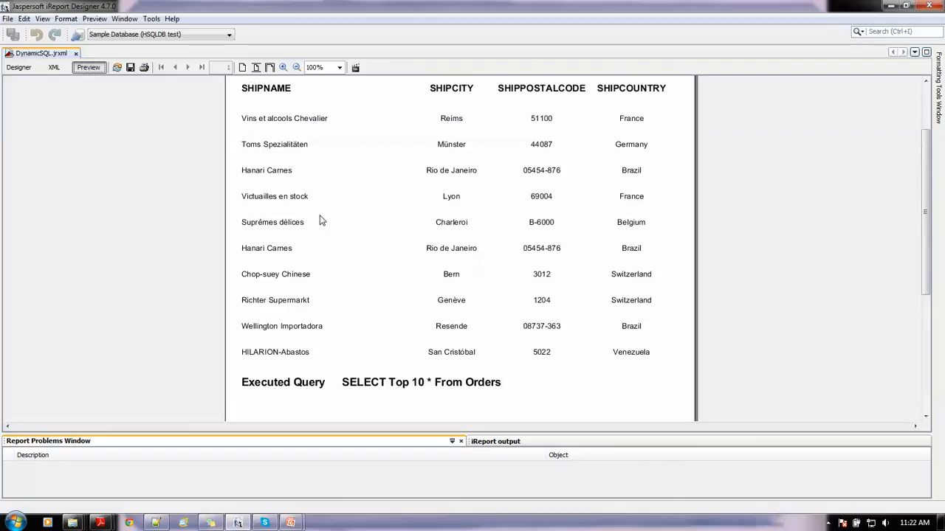
Step: Return to the report design and look through the ship city, postal code and country ordering parameters and DynamicQueryUserInp
left_click(19, 67)
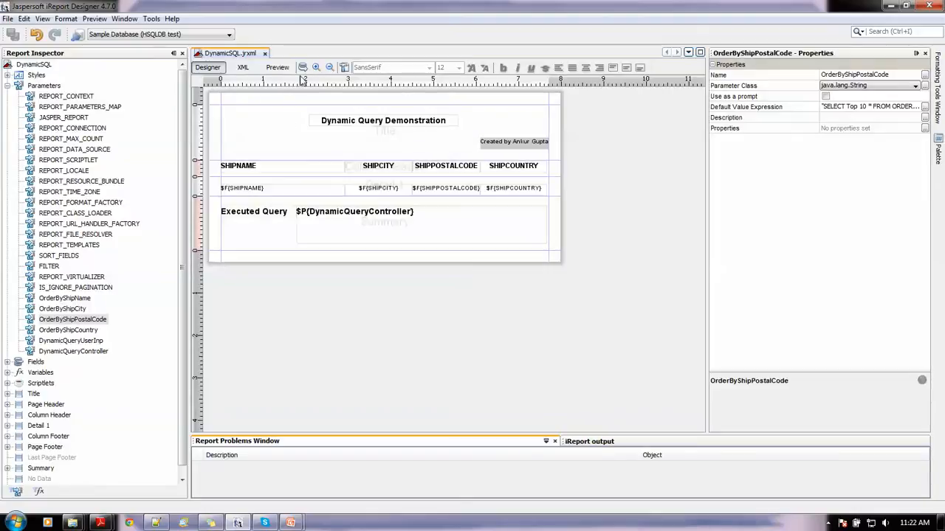
left_click(91, 330)
left_click(84, 340)
left_click(84, 329)
left_click(83, 319)
left_click(83, 308)
left_click(83, 330)
left_click(81, 341)
left_click(83, 330)
left_click(83, 319)
left_click(82, 309)
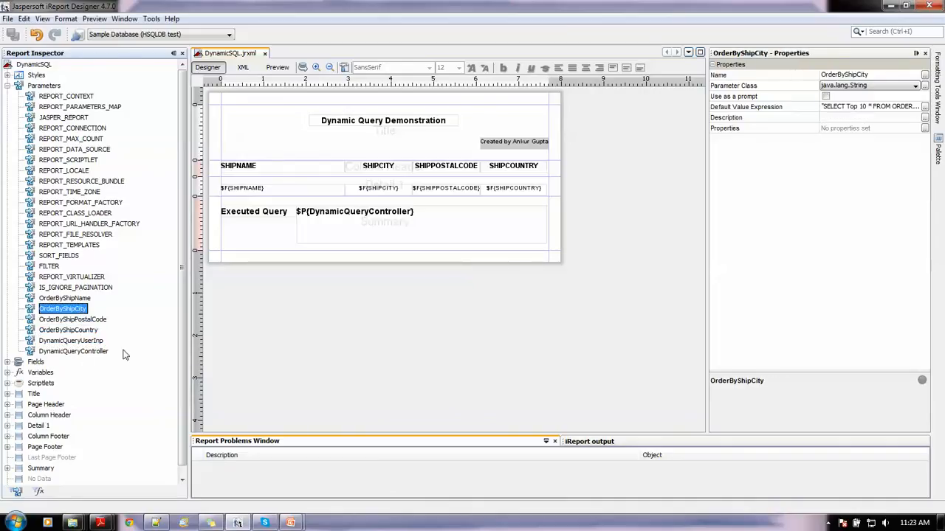
Step: Review which ordering parameter each input number selects in DynamicQueryController's default value expression, and close the editor
left_click(97, 352)
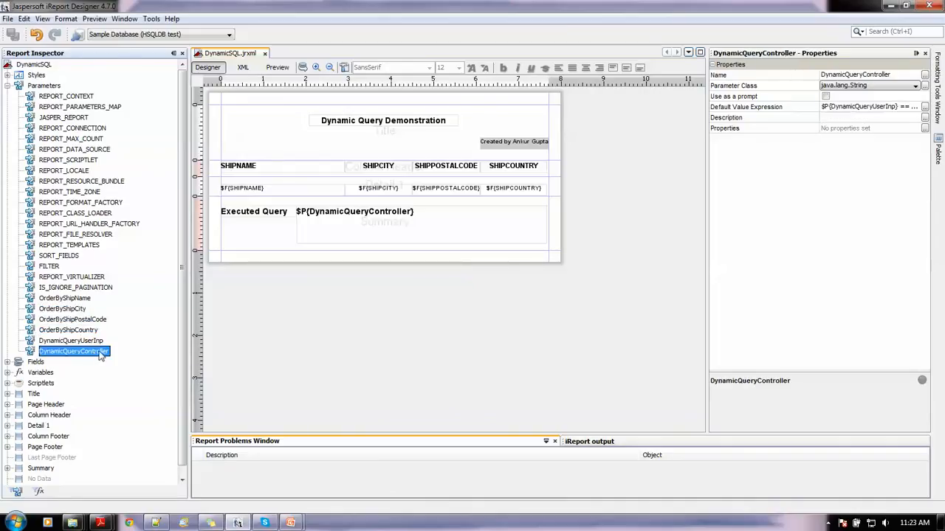
left_click(925, 107)
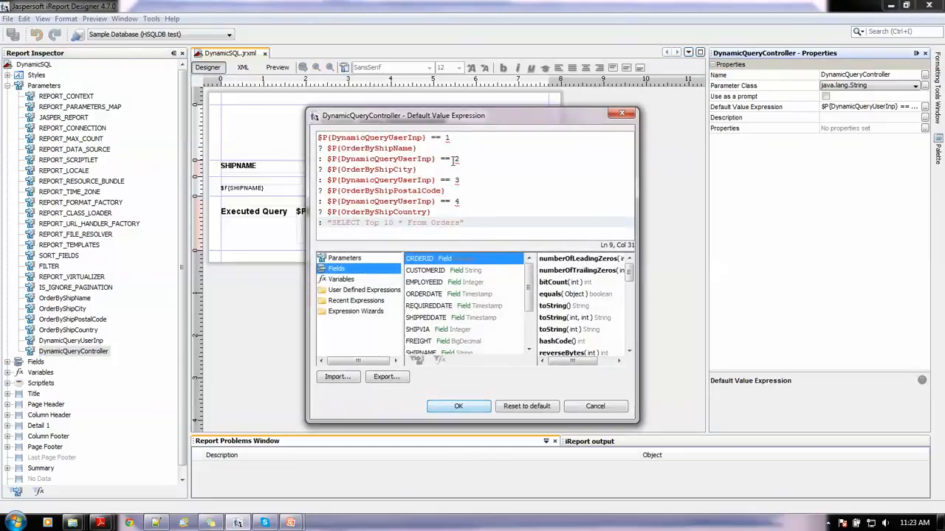
left_click(622, 115)
Step: Go through the parameters from OrderByShipCity to DynamicQueryController and inspect the prompt properties of DynamicQueryUserInp
left_click(78, 309)
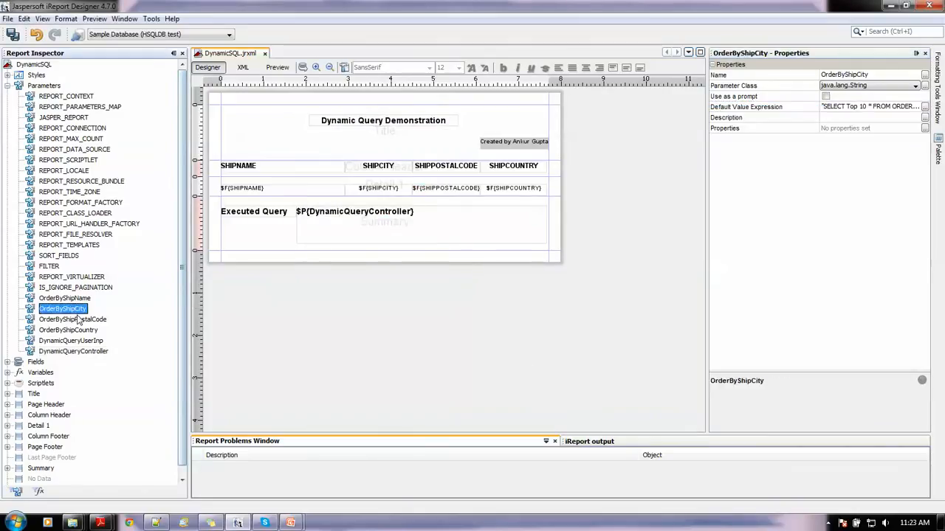
left_click(78, 320)
left_click(79, 330)
left_click(79, 341)
left_click(79, 352)
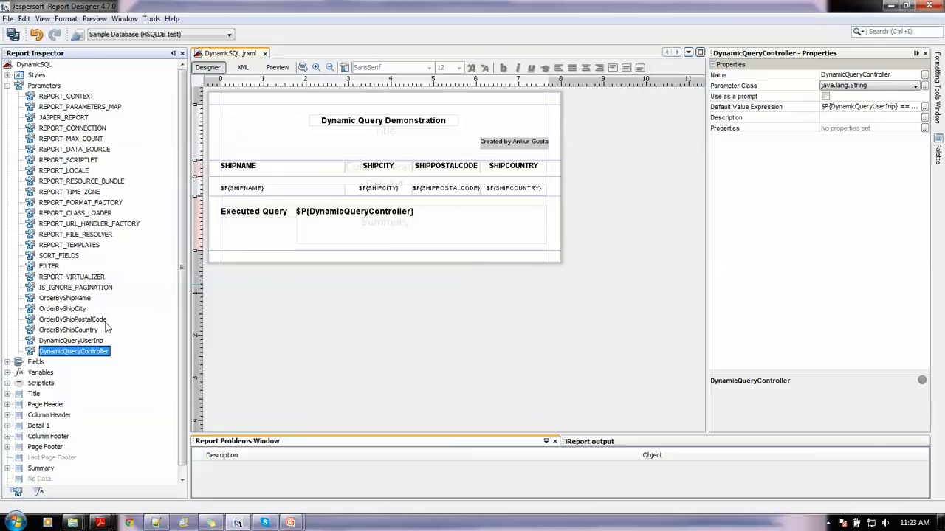
left_click(94, 342)
left_click(93, 352)
left_click(93, 342)
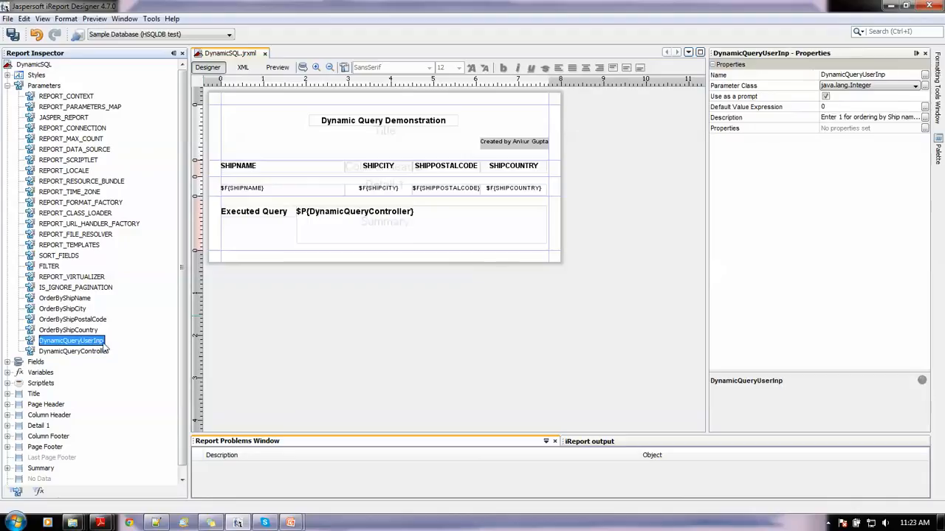
Step: Open DynamicQueryController's default value expression, highlight the first $P{DynamicQueryUserInp} reference and accept the expression as it is
left_click(103, 352)
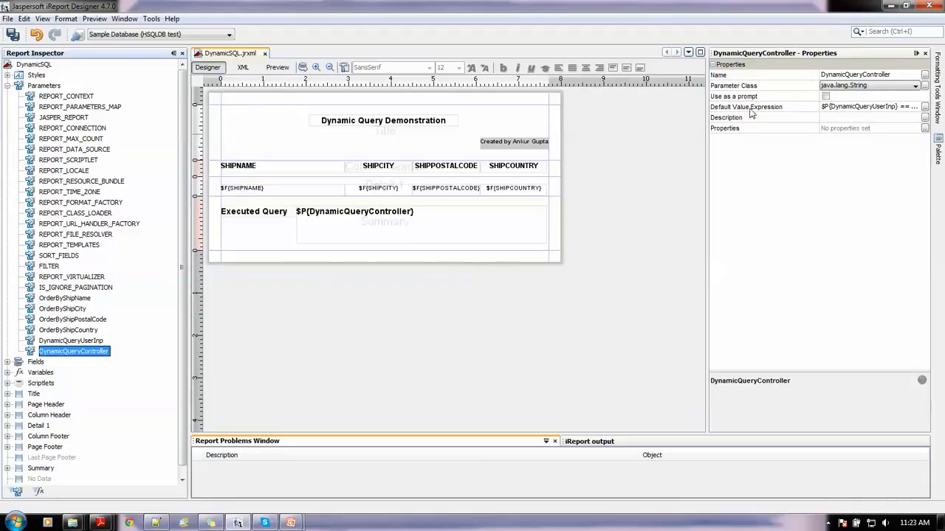
left_click(924, 107)
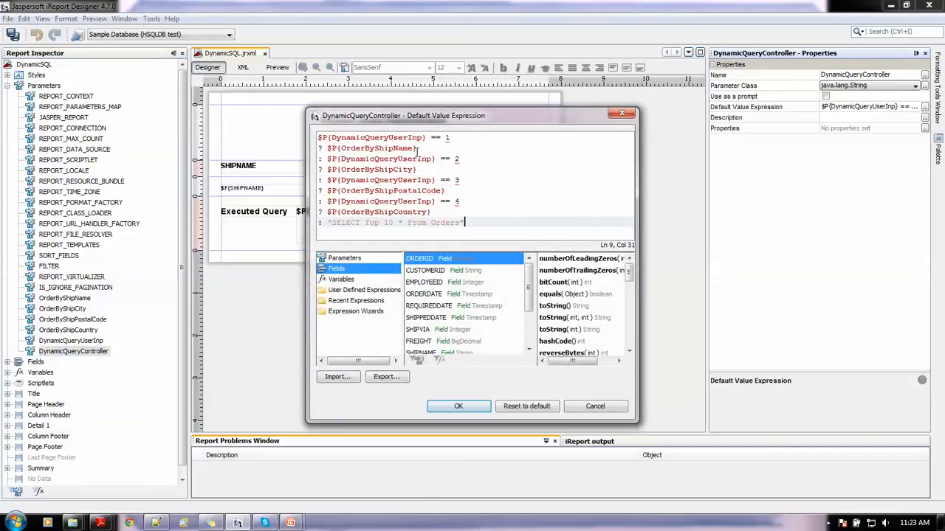
left_click_drag(430, 139, 319, 138)
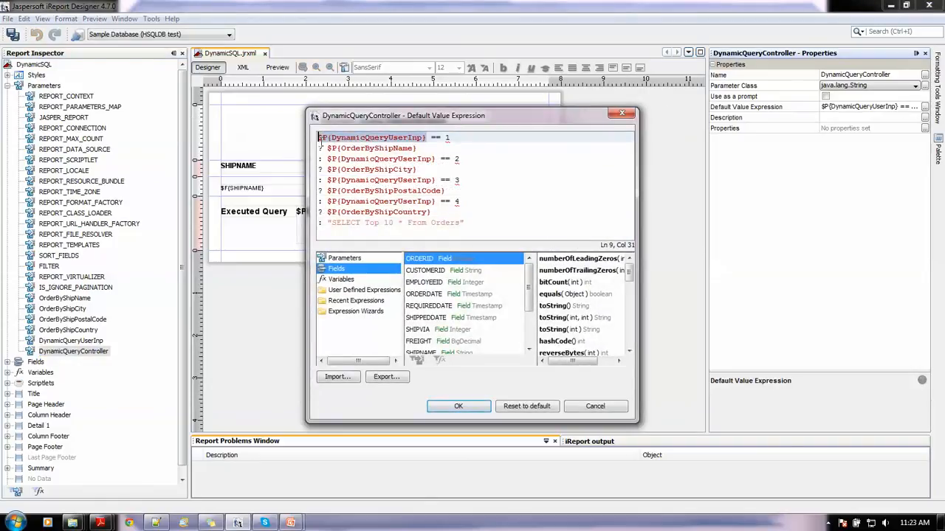
left_click(459, 408)
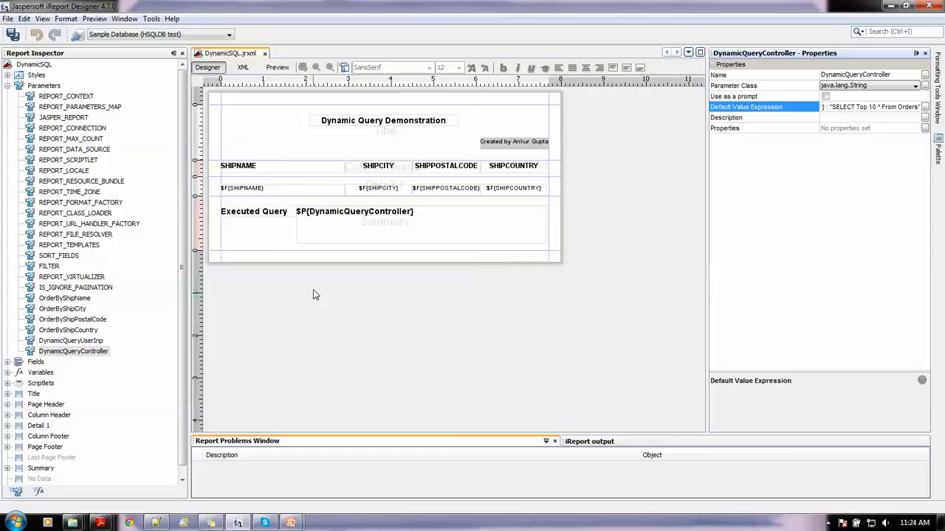
Step: Switch to the running PowerPoint slide show and advance from the demo slide to the social media and blog links slide
key("alt+Tab")
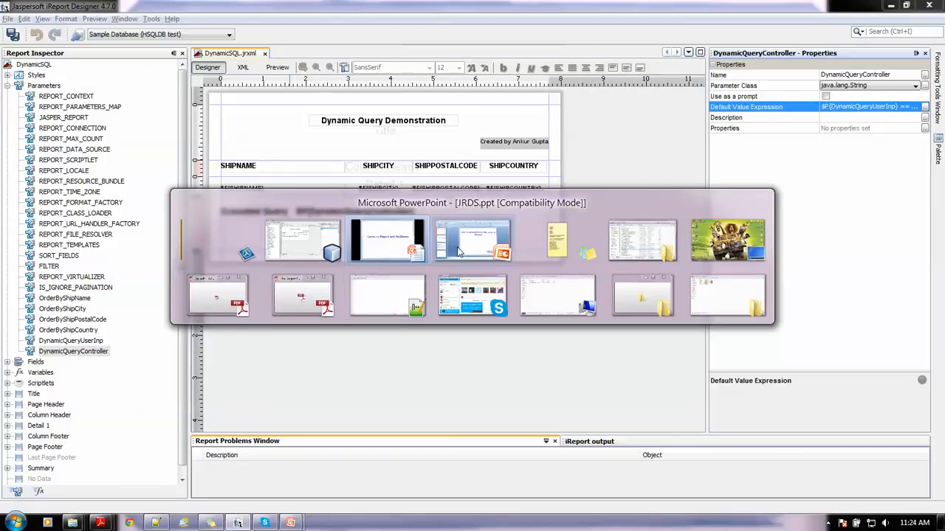
left_click(429, 255)
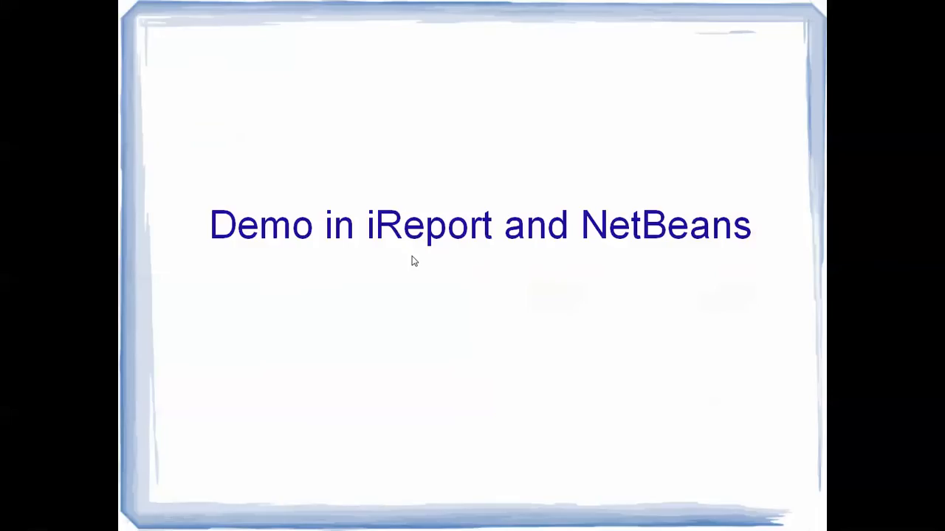
left_click(473, 272)
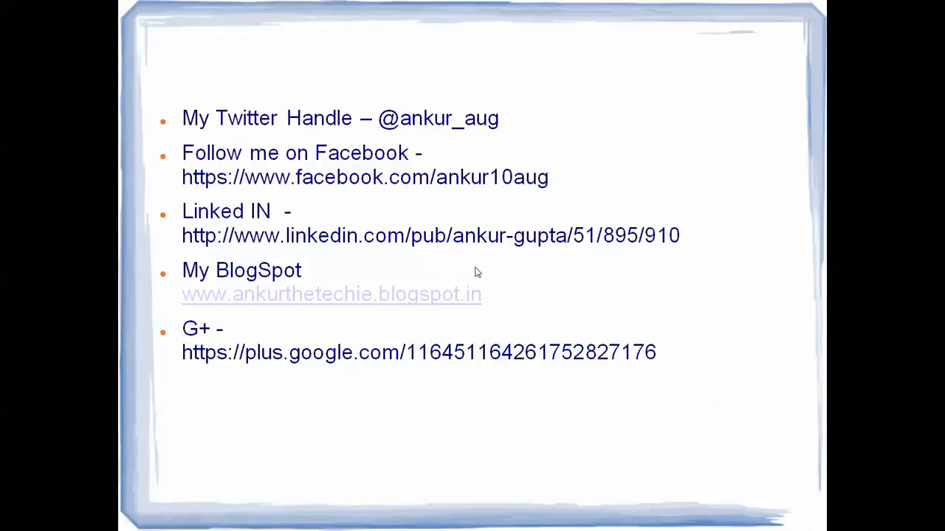